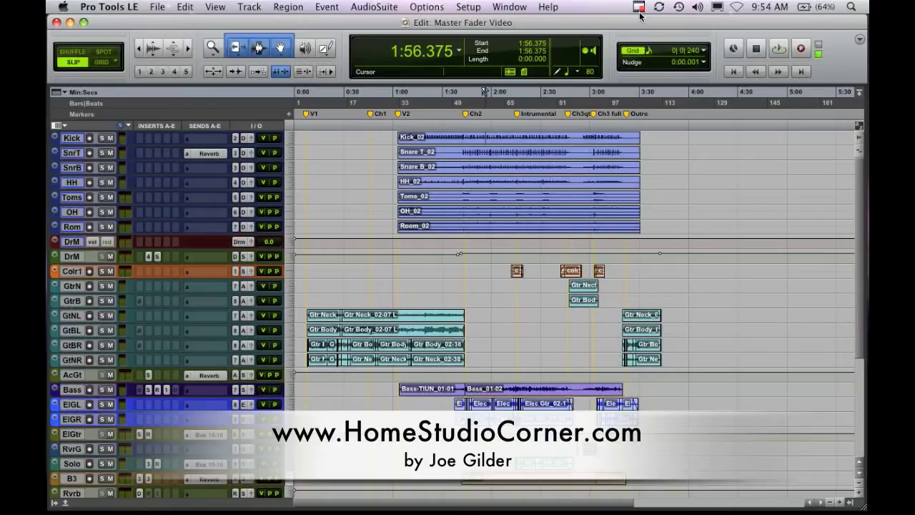
# Step: Switch the Master Fader Video session from the Edit window to the Mix window with Cmd+=
pyautogui.press('super+equal')
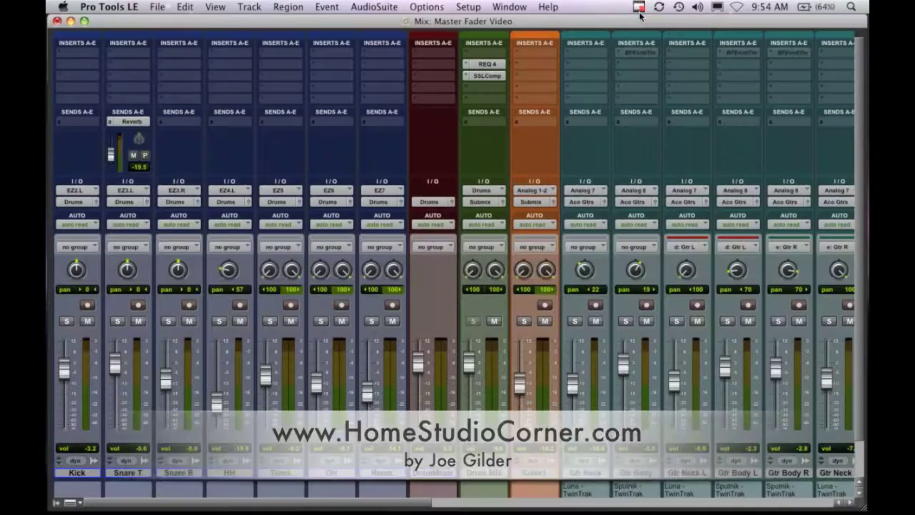
# Step: Toggle between the Edit and Mix windows, ending back on the Edit window
pyautogui.press('super+equal')
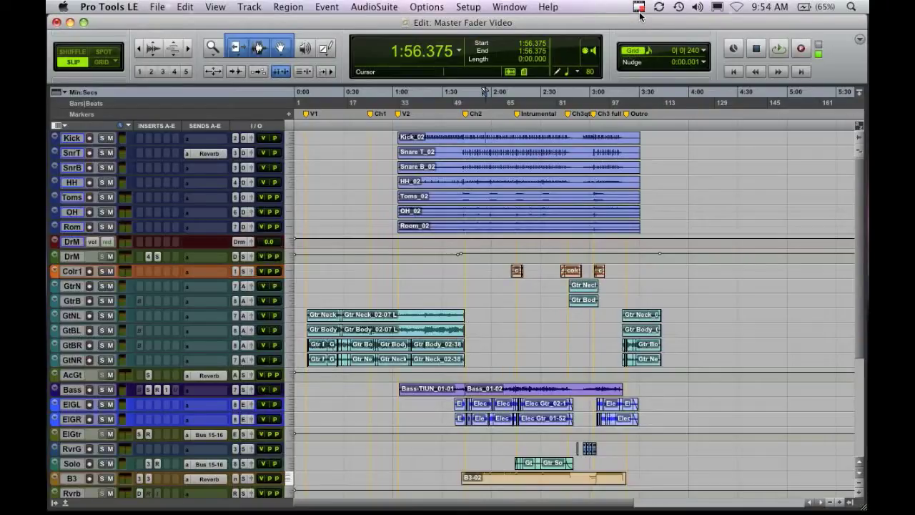
pyautogui.press('super+equal')
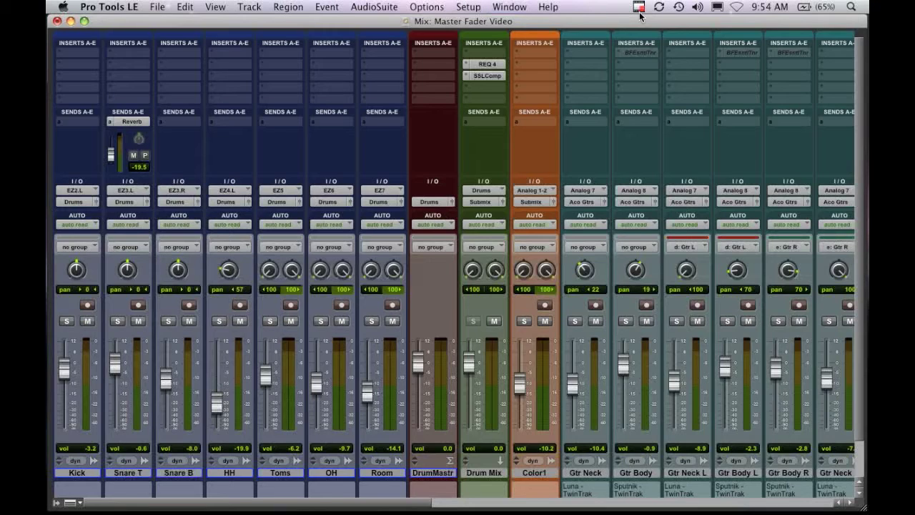
pyautogui.press('super+equal')
pyautogui.press('super+equal')
# Step: Select the Kick through Room drum tracks and scroll right to the aux returns and Master strip
pyautogui.hotkey('ctrl', 'p')
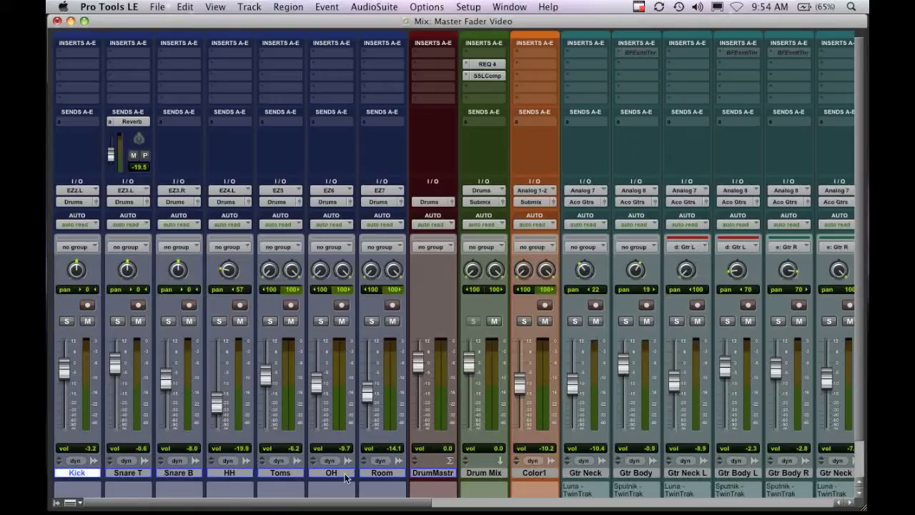
pyautogui.keyDown('shift'); pyautogui.click(371, 474); pyautogui.keyUp('shift')
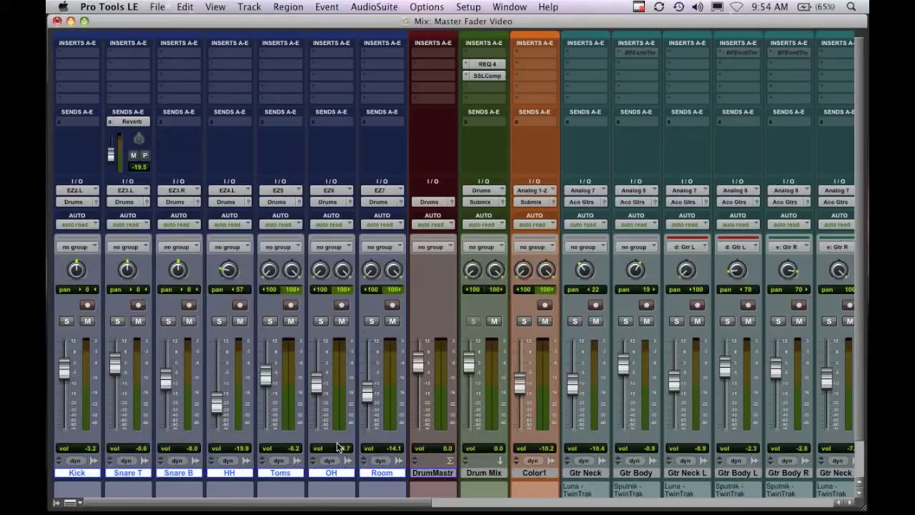
pyautogui.hscroll(15, 348, 436)
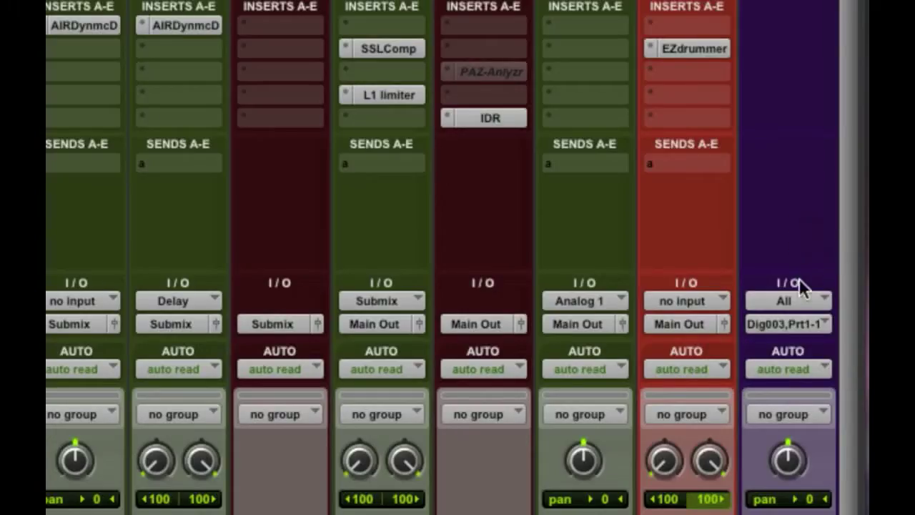
# Step: Check the MIDI 1 track's input choices, leaving the input on All
pyautogui.click(790, 301)
pyautogui.moveTo(782, 343)
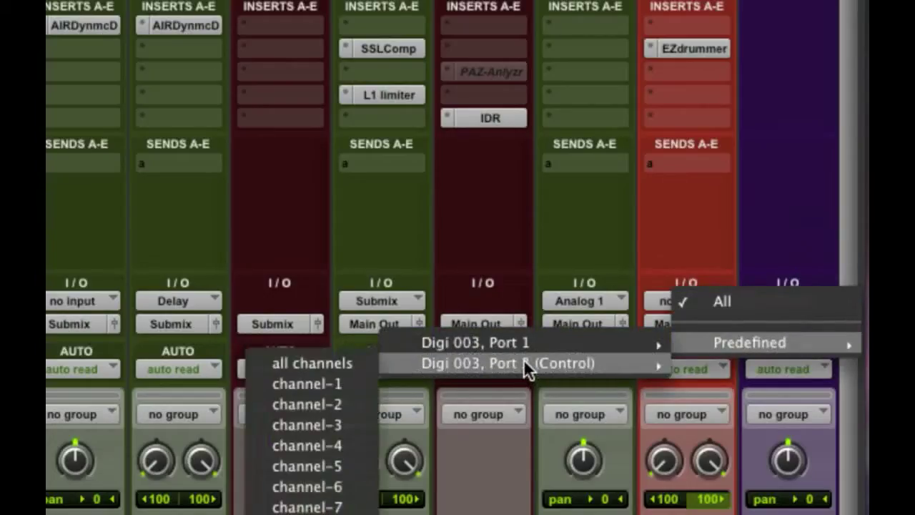
pyautogui.click(778, 231)
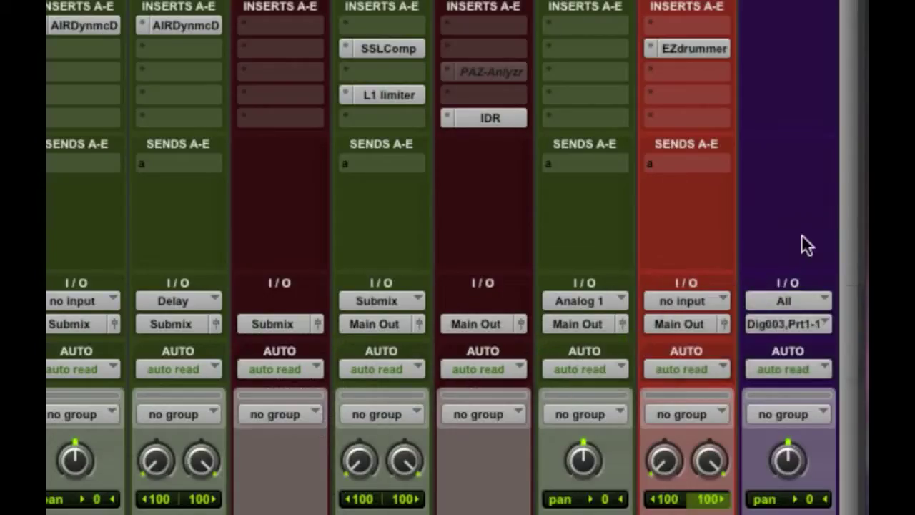
# Step: Inspect the MIDI 1 track's output choices without changing them, then scroll down to the faders
pyautogui.click(790, 323)
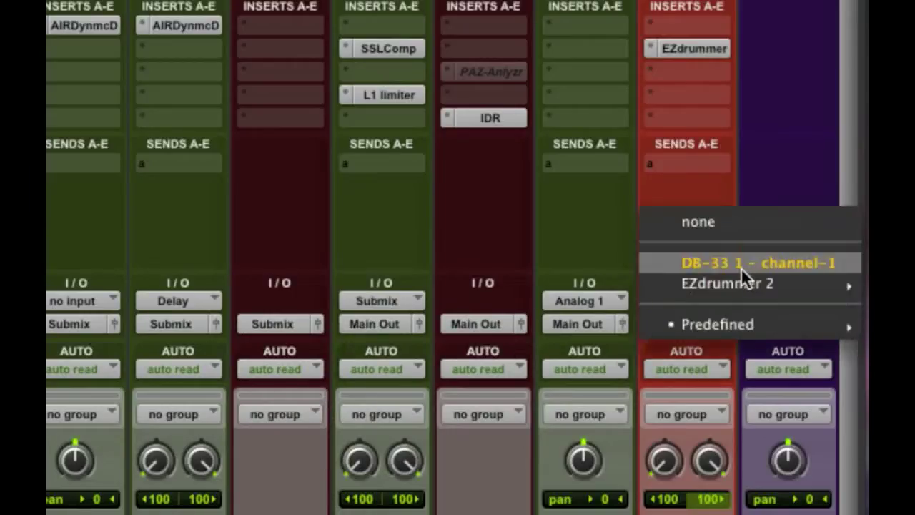
pyautogui.moveTo(732, 326)
pyautogui.moveTo(543, 322)
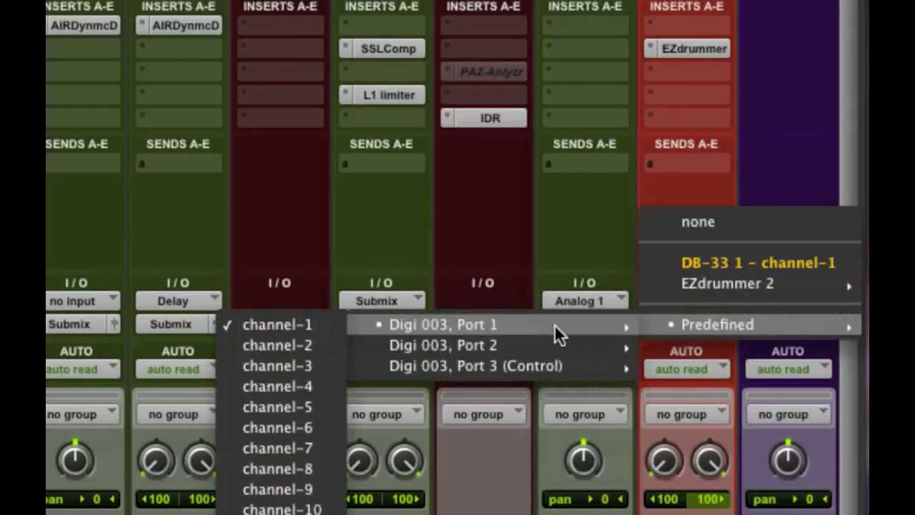
pyautogui.moveTo(703, 286)
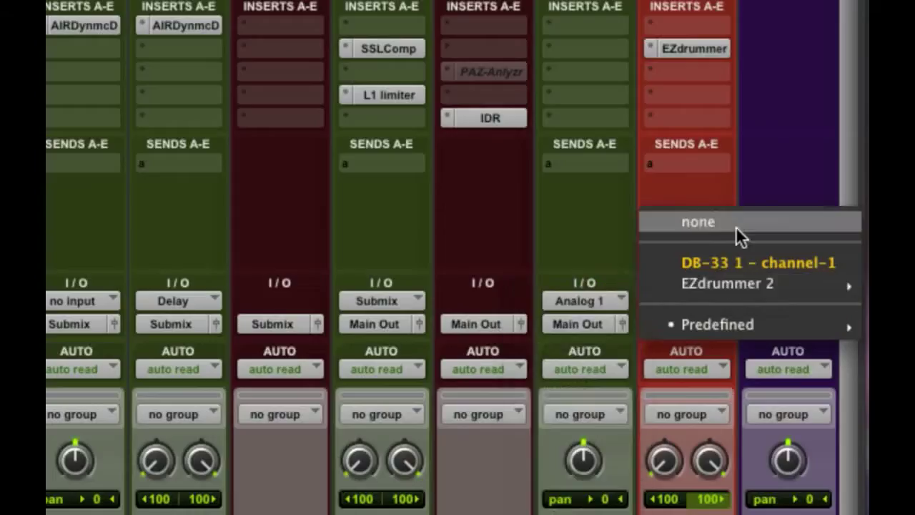
pyautogui.click(759, 153)
pyautogui.scroll(-3, 778, 400)
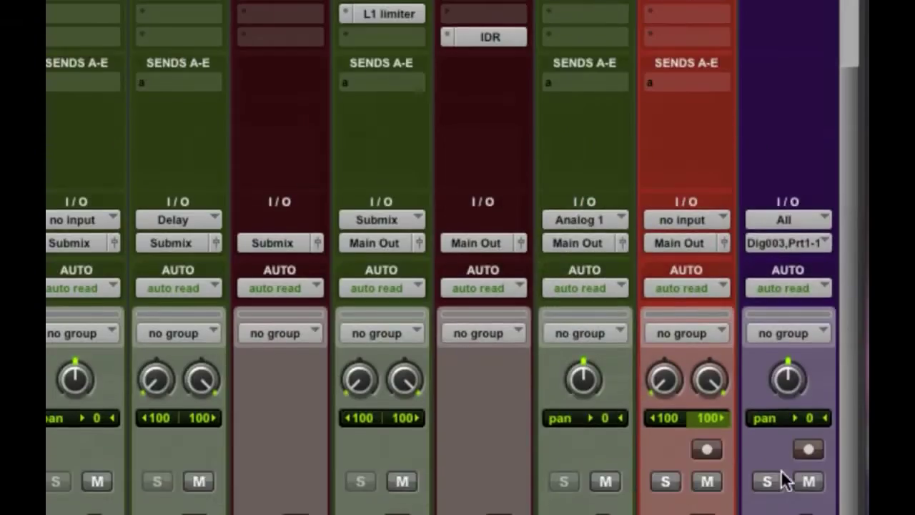
pyautogui.scroll(-10, 782, 472)
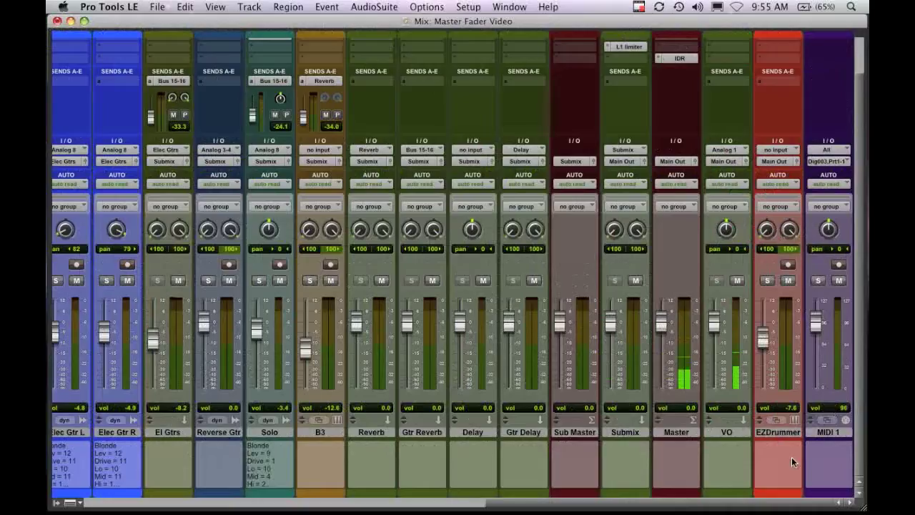
# Step: Select the EZDrummer track, keep its input at no input, and scroll up to its EZdrummer insert
pyautogui.click(787, 433)
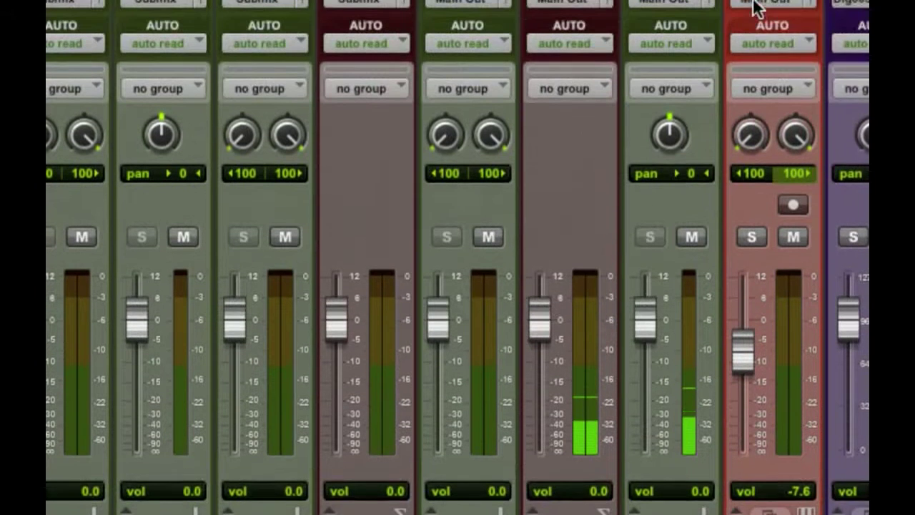
pyautogui.click(752, 13)
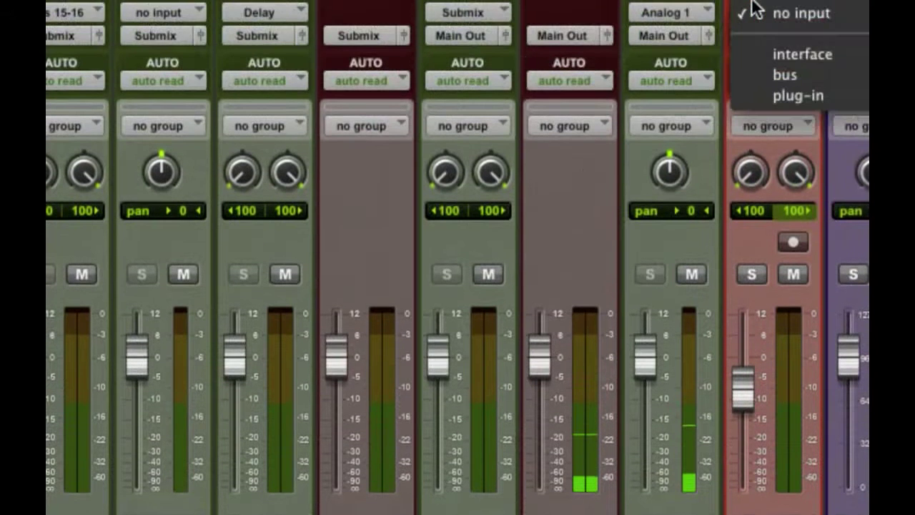
pyautogui.click(625, 188)
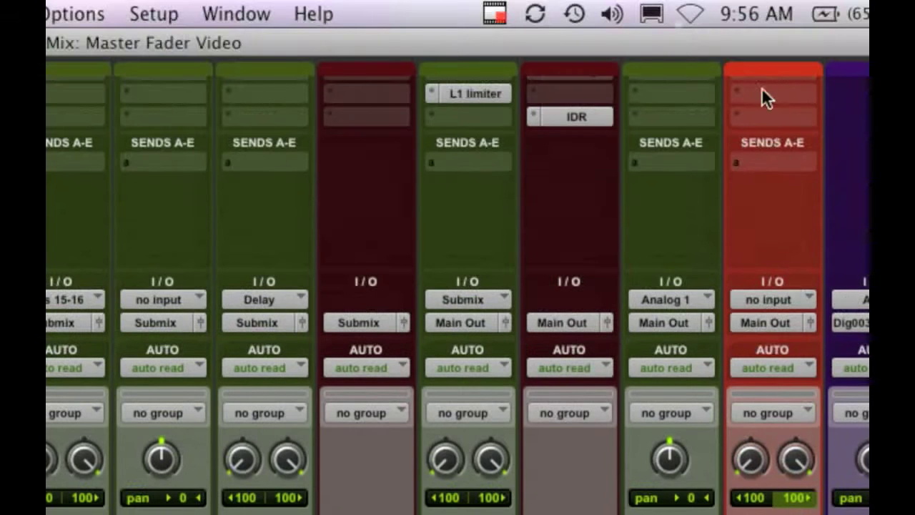
pyautogui.scroll(5, 753, 136)
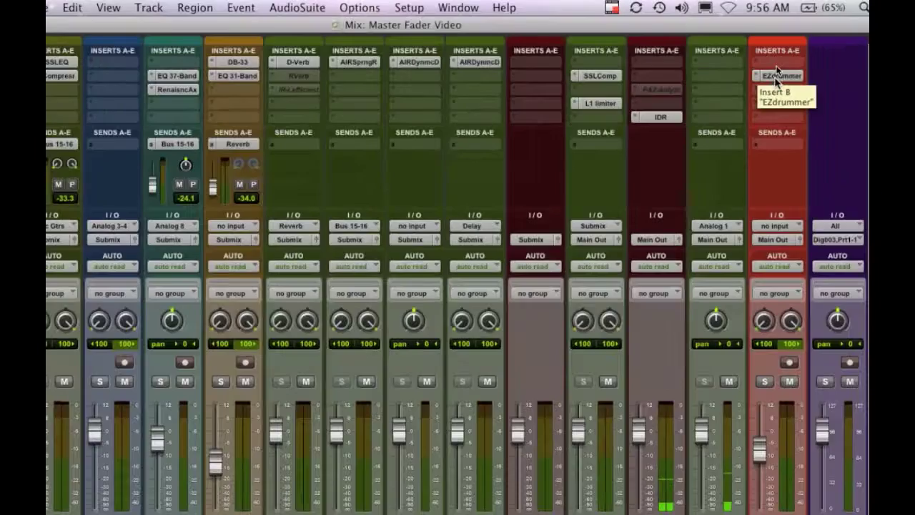
# Step: View EZDrummer's MIDI drum regions (about 1:00–3:00) in the Edit window, then return to the Mix window
pyautogui.press('super+equal')
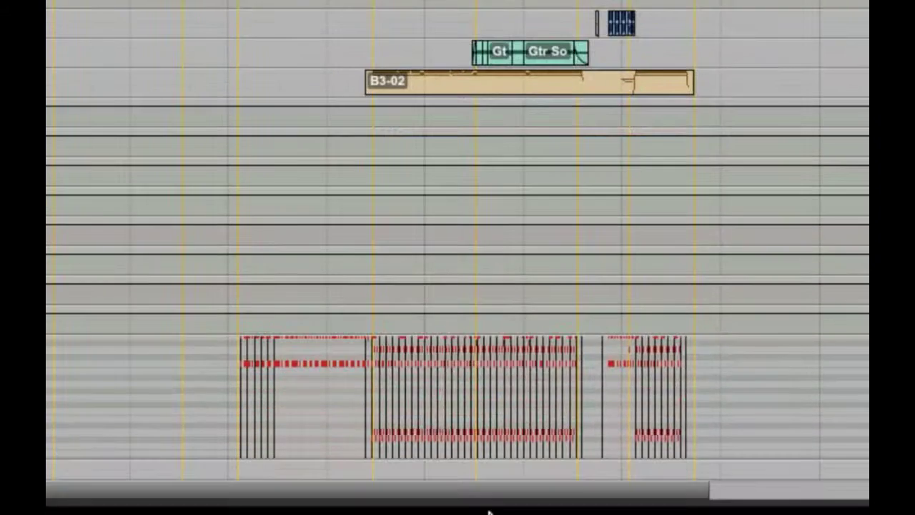
pyautogui.scroll(5, 258, 371)
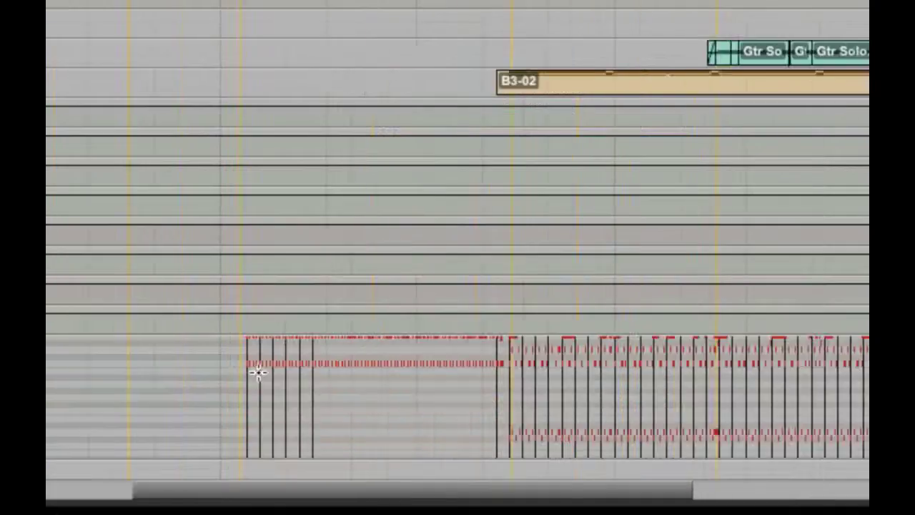
pyautogui.scroll(-6, 272, 368)
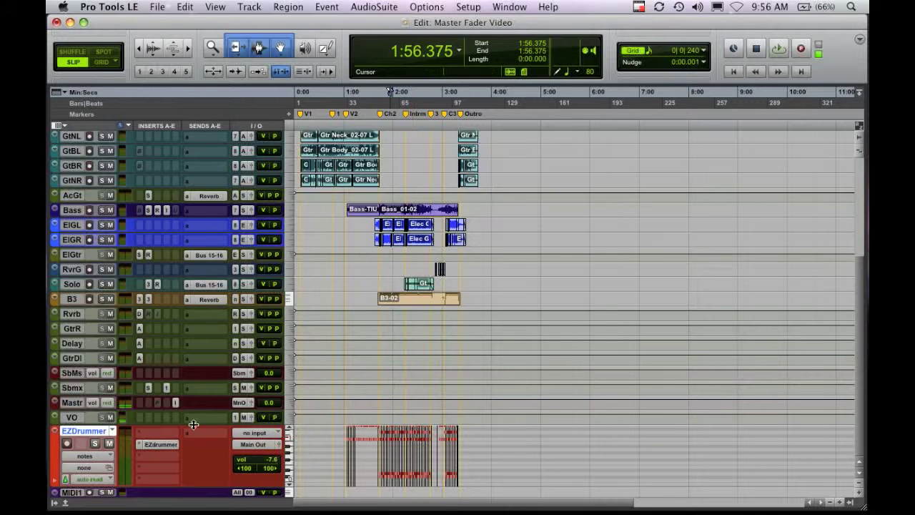
pyautogui.press('super+equal')
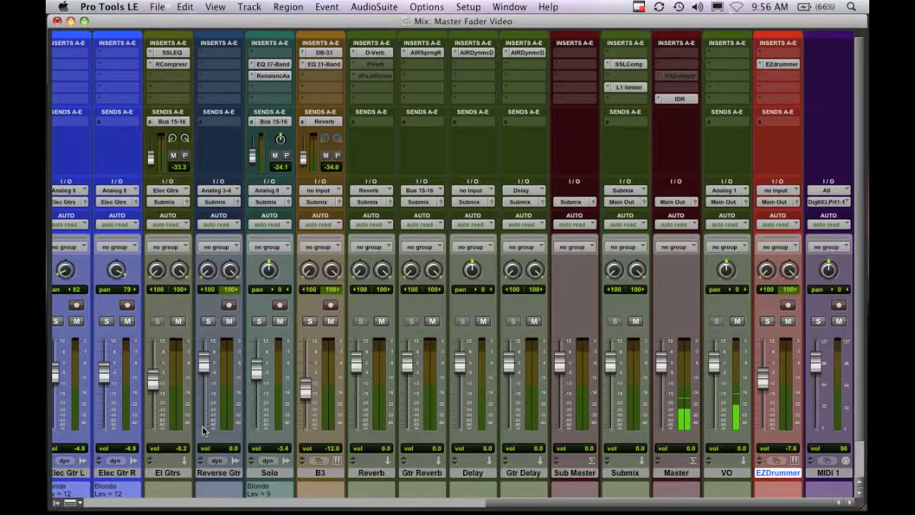
pyautogui.press('super+equal')
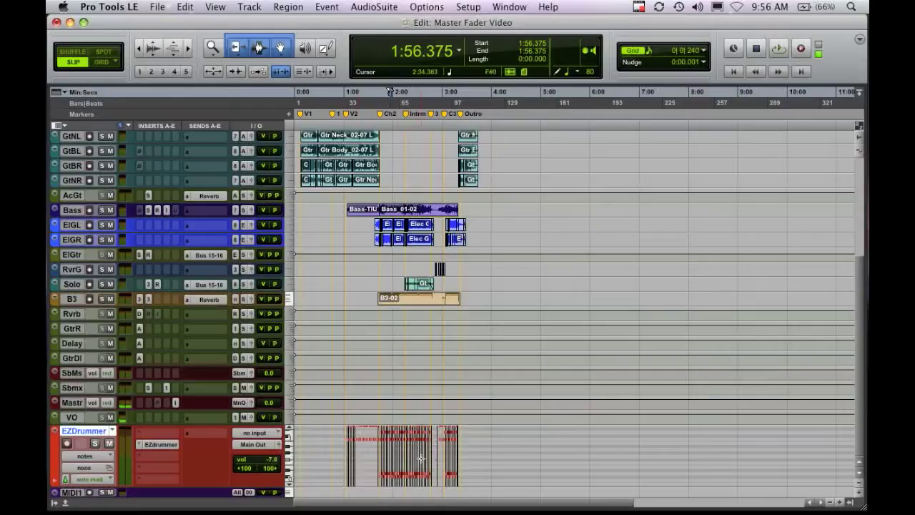
pyautogui.press('super+equal')
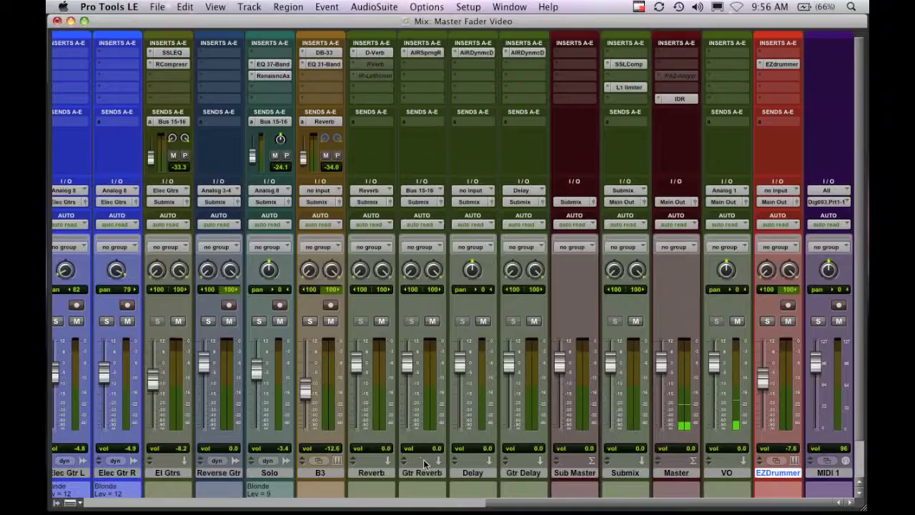
# Step: Select the EZDrummer and MIDI 1 tracks together and hide them from the mixer
pyautogui.rightClick(827, 472)
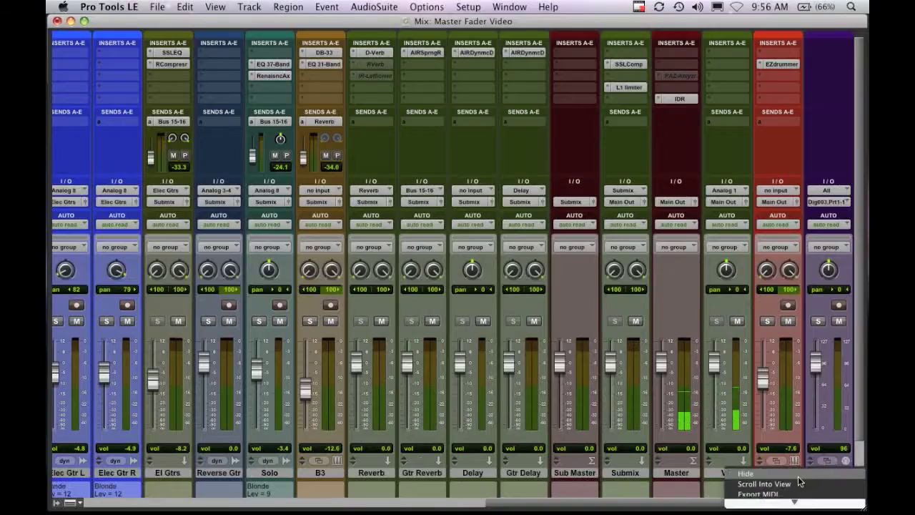
pyautogui.scroll(-3, 801, 486)
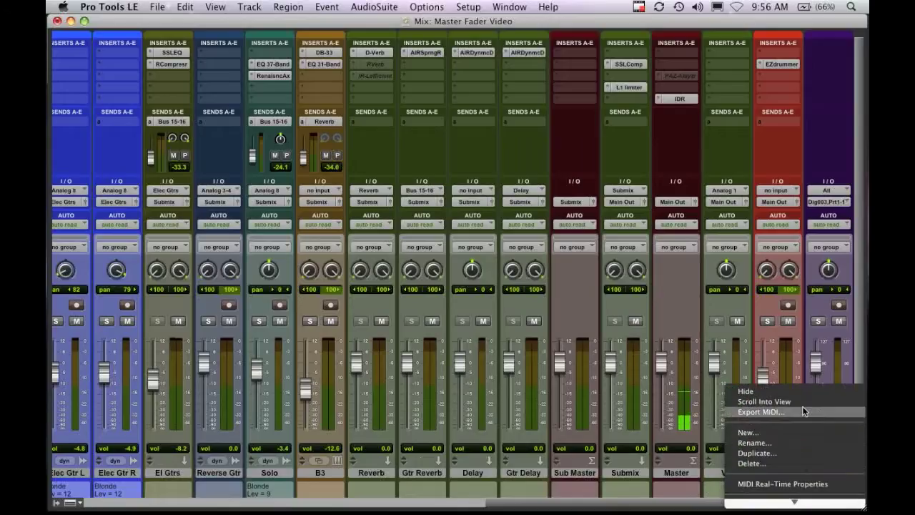
pyautogui.scroll(-2, 789, 508)
pyautogui.keyDown('shift'); pyautogui.click(796, 473); pyautogui.keyUp('shift')
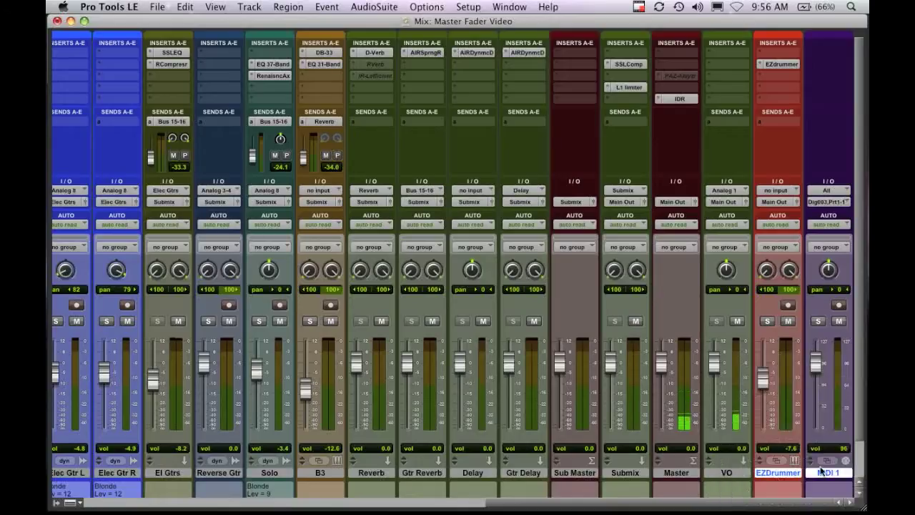
pyautogui.rightClick(796, 472)
pyautogui.click(786, 484)
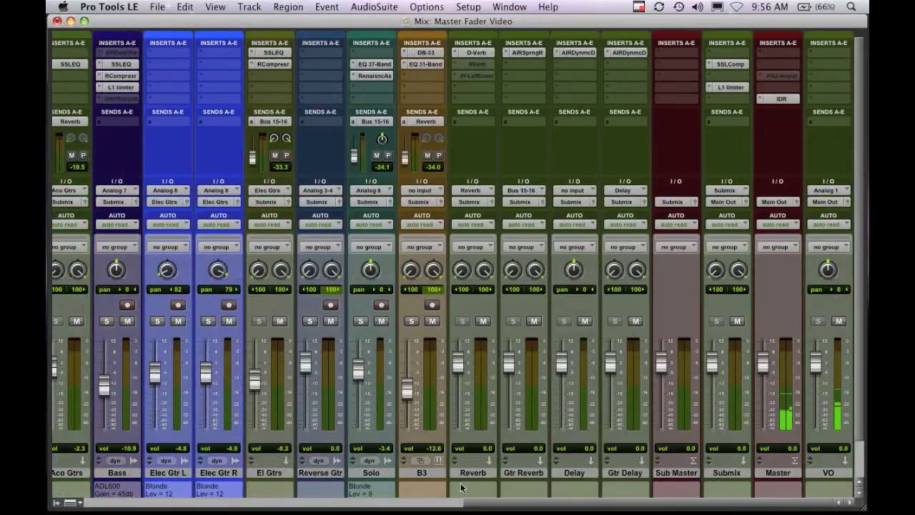
# Step: Select the Reverb through Gtr Delay tracks and confirm VO's input stays on Analog 1
pyautogui.click(489, 472)
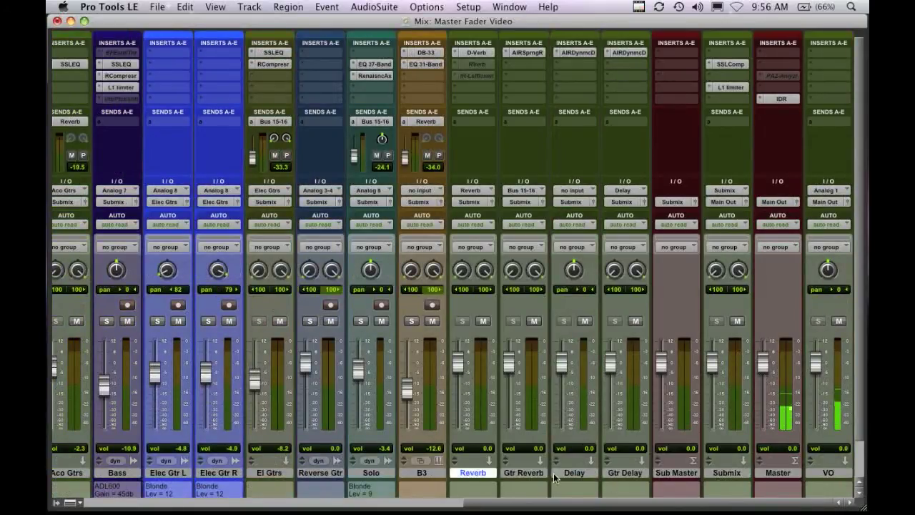
pyautogui.keyDown('shift'); pyautogui.click(619, 474); pyautogui.keyUp('shift')
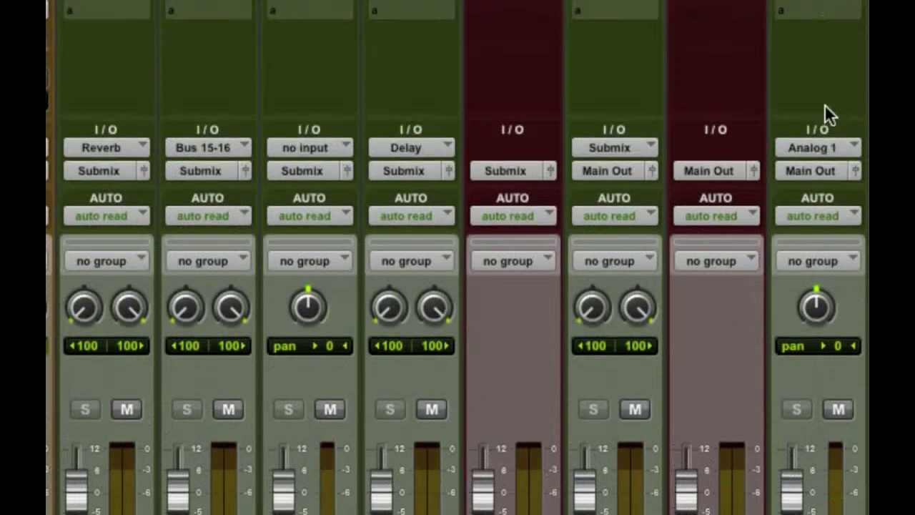
pyautogui.click(824, 141)
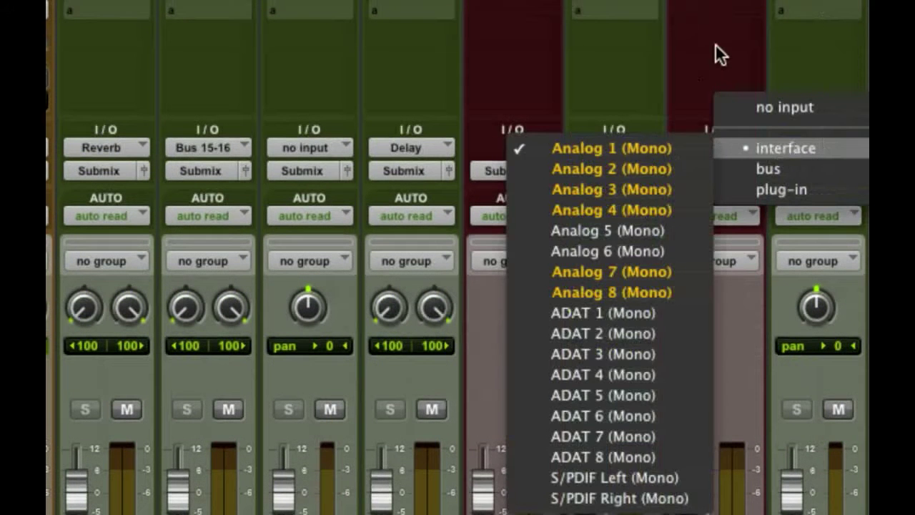
pyautogui.click(741, 32)
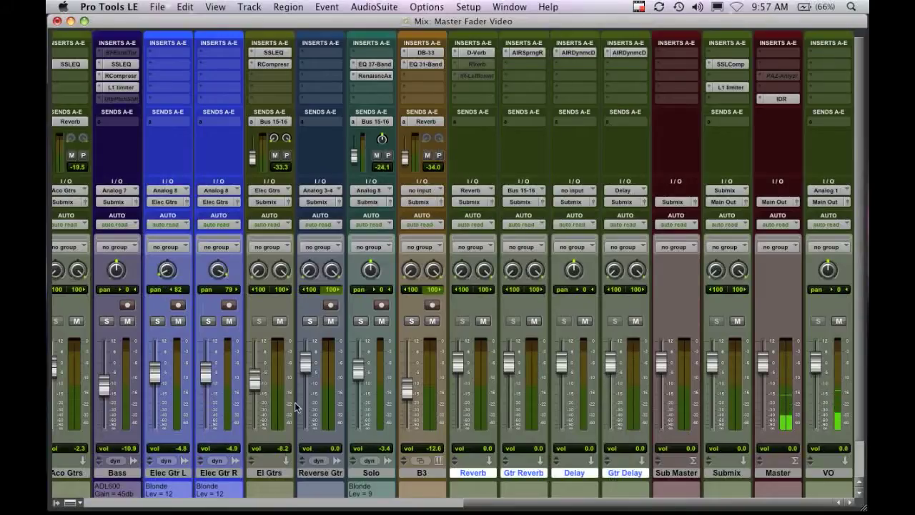
# Step: Scroll left to the drum strips and select the Drum Mix track
pyautogui.hscroll(-10, 296, 402)
pyautogui.hscroll(-4, 272, 431)
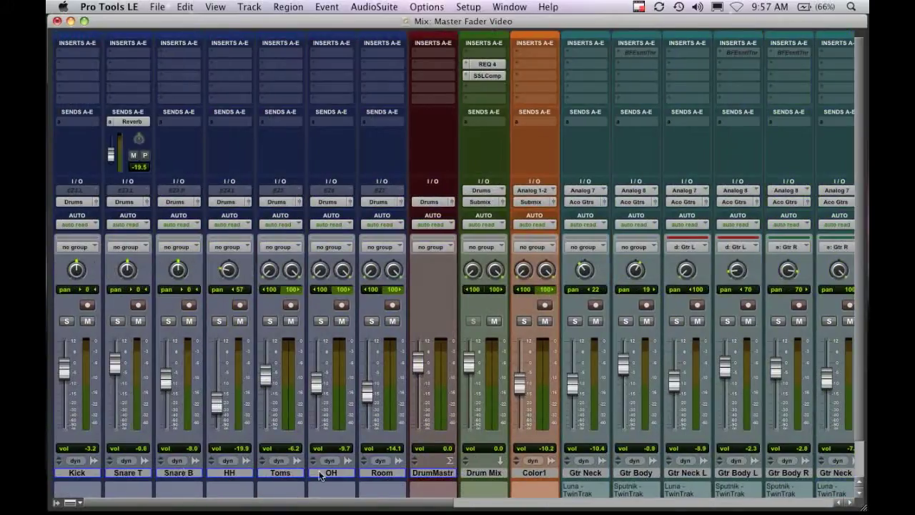
pyautogui.click(494, 473)
# Step: Select DrumMastr and Room, scroll right to the Master strip, and pull its fader down slightly
pyautogui.click(433, 474)
pyautogui.click(381, 474)
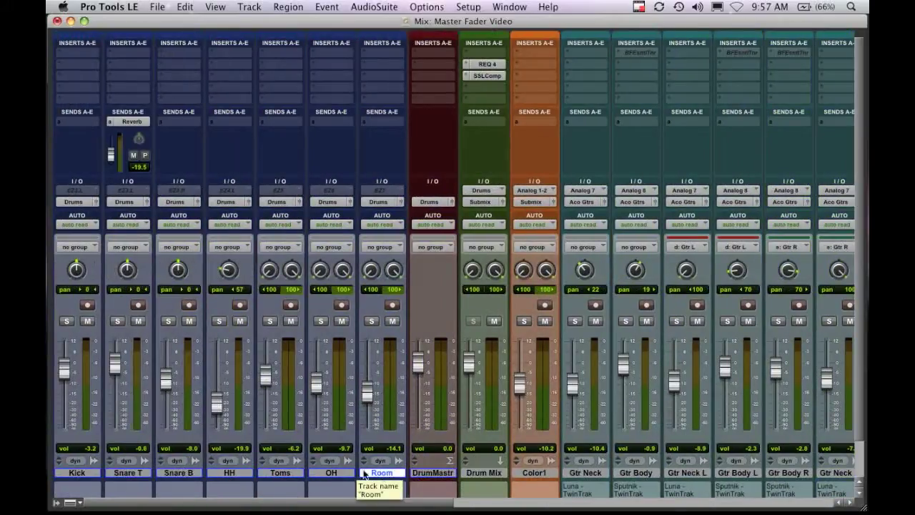
pyautogui.hscroll(14, 375, 474)
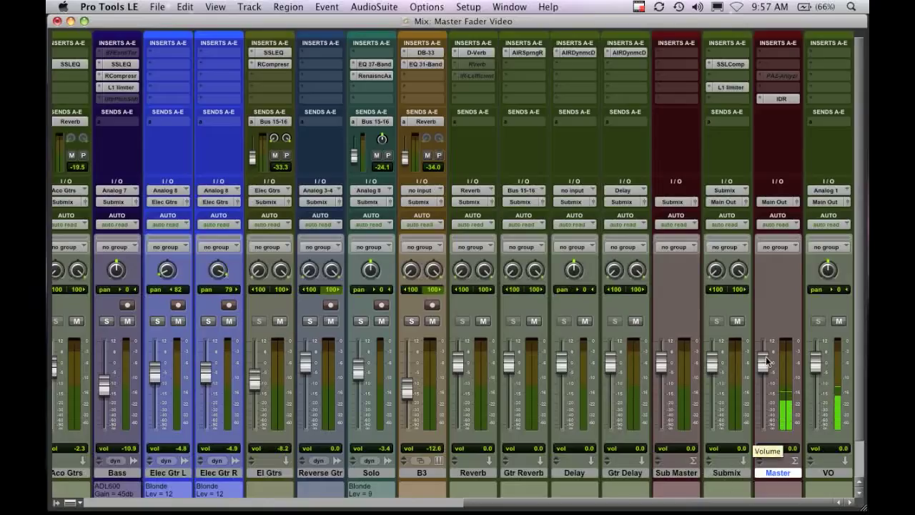
pyautogui.moveTo(763, 360)
pyautogui.mouseDown()
pyautogui.moveTo(764, 373)
pyautogui.moveTo(765, 363)
pyautogui.mouseUp()
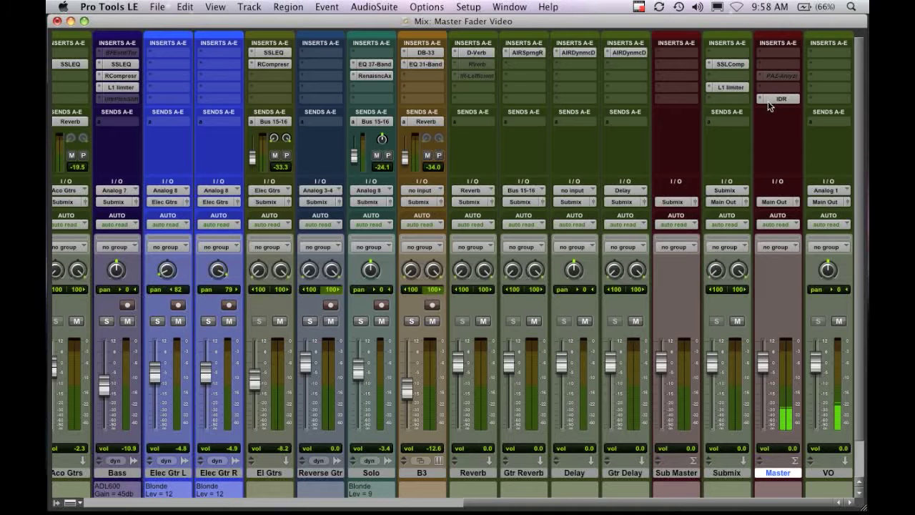
pyautogui.click(777, 99)
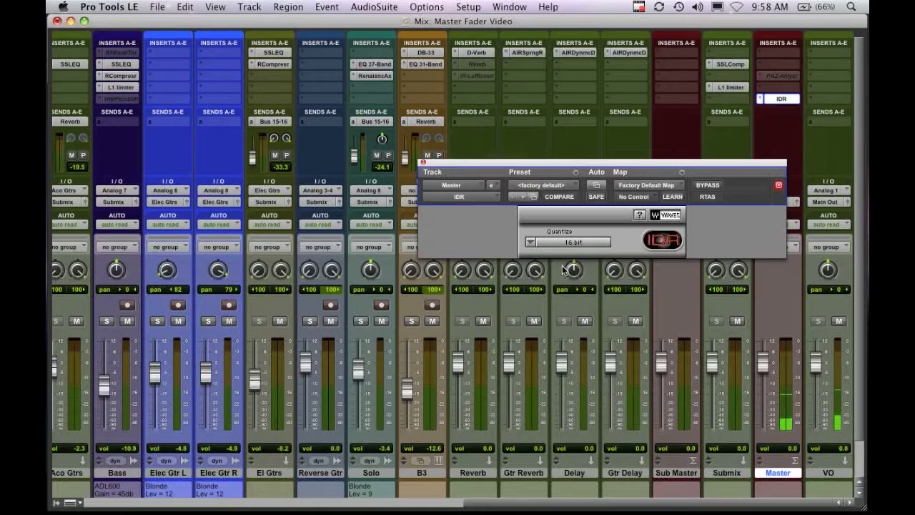
pyautogui.click(422, 163)
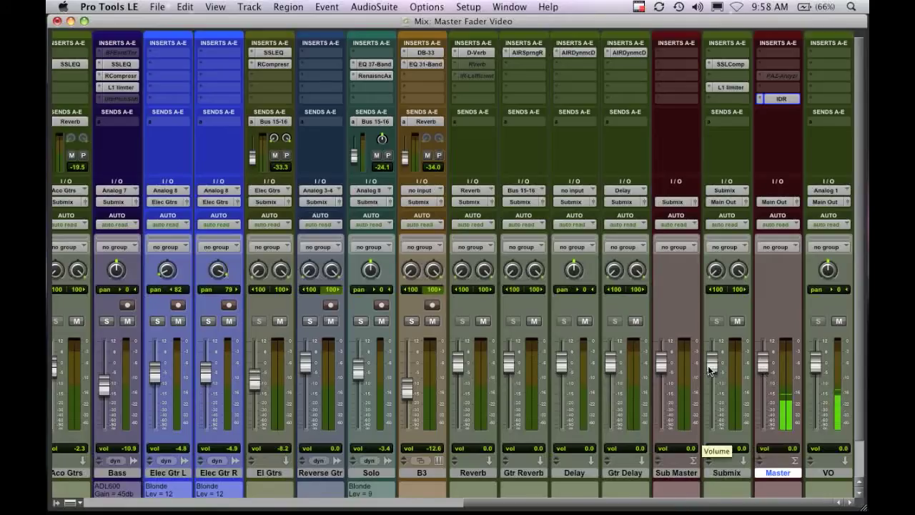
pyautogui.moveTo(712, 368); pyautogui.dragTo(719, 419)
pyautogui.keyDown('alt'); pyautogui.click(715, 413); pyautogui.keyUp('alt')
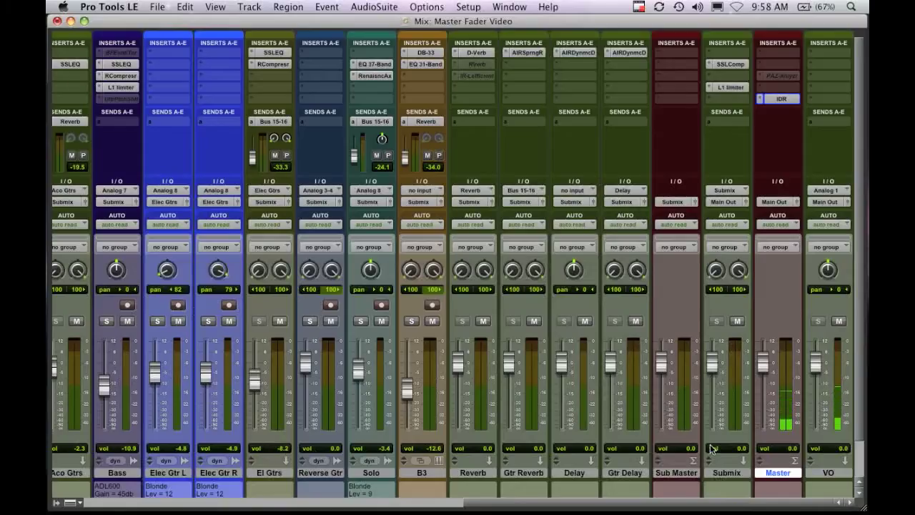
pyautogui.click(726, 475)
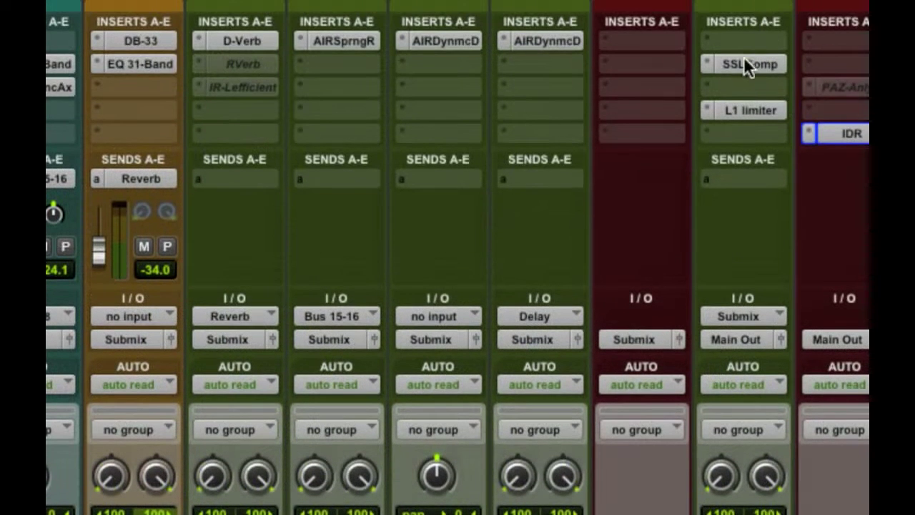
pyautogui.hscroll(3, 737, 211)
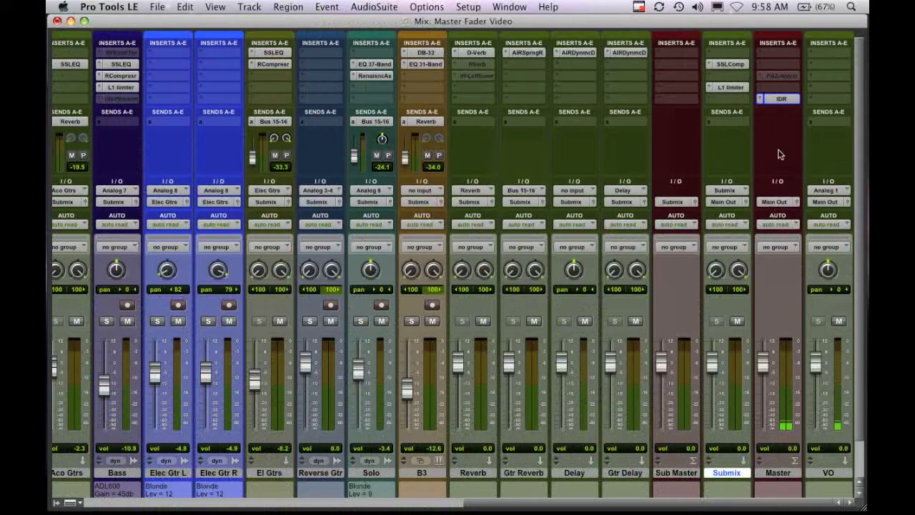
pyautogui.click(778, 474)
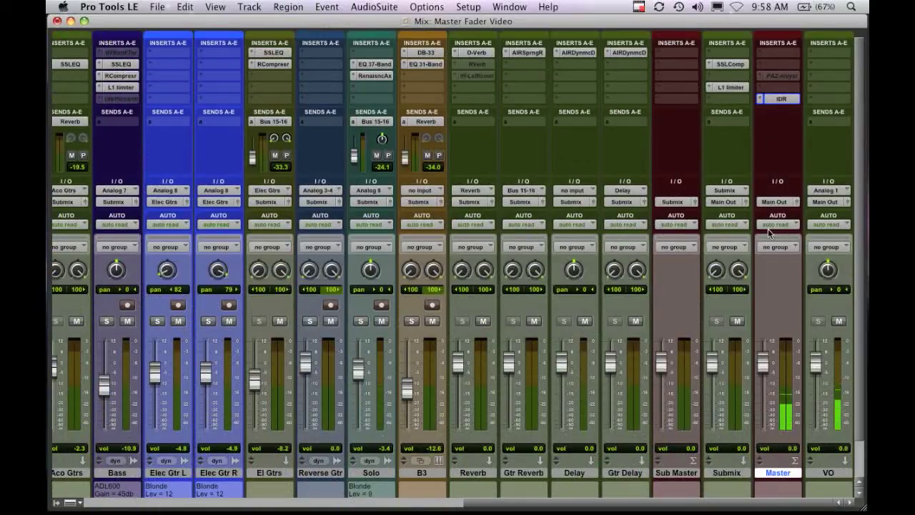
pyautogui.click(728, 472)
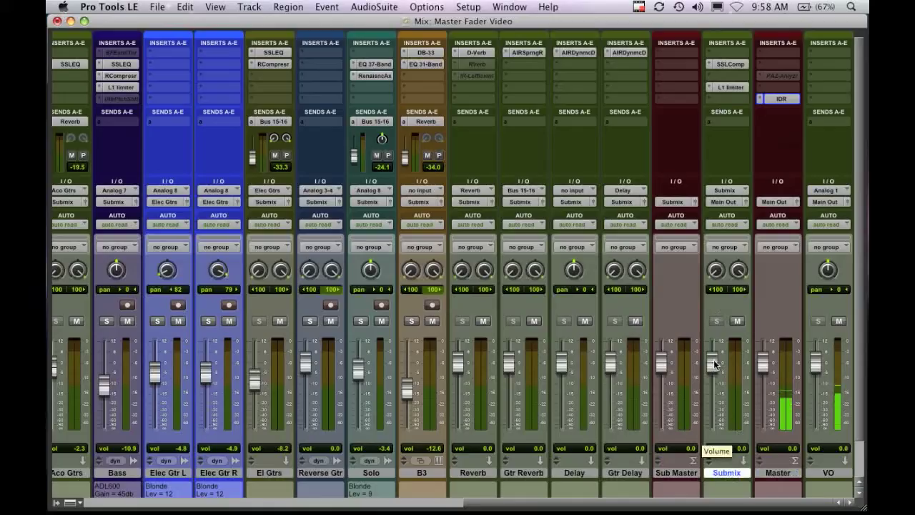
pyautogui.moveTo(713, 363); pyautogui.dragTo(715, 367)
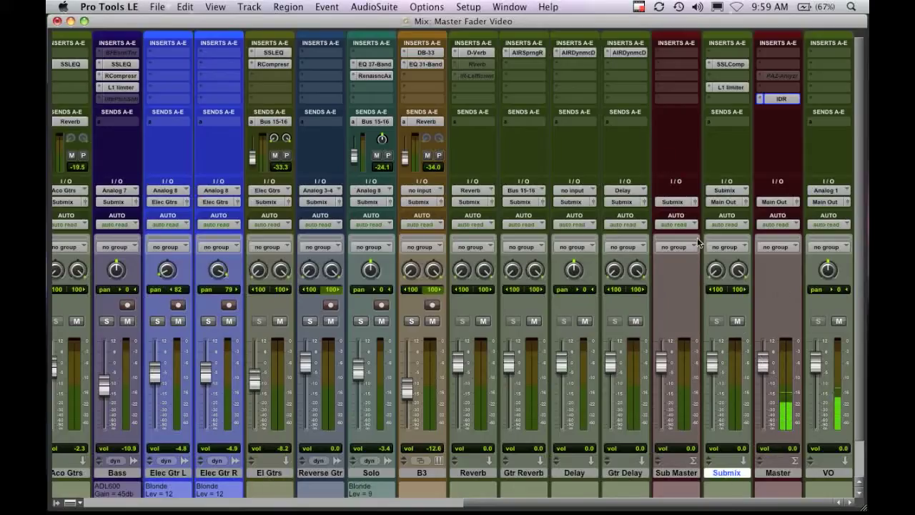
pyautogui.click(686, 473)
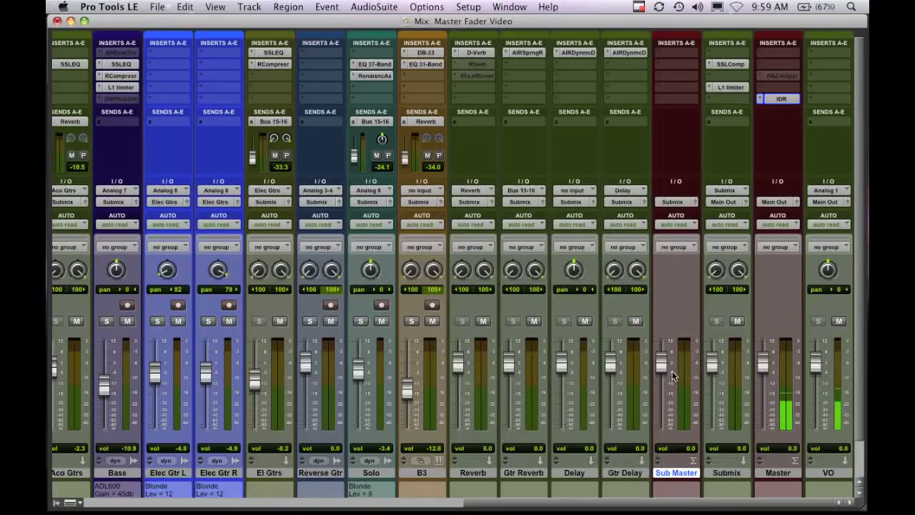
# Step: Scroll left to the first strips and select the Kick through Room drum tracks
pyautogui.hscroll(-15, 664, 401)
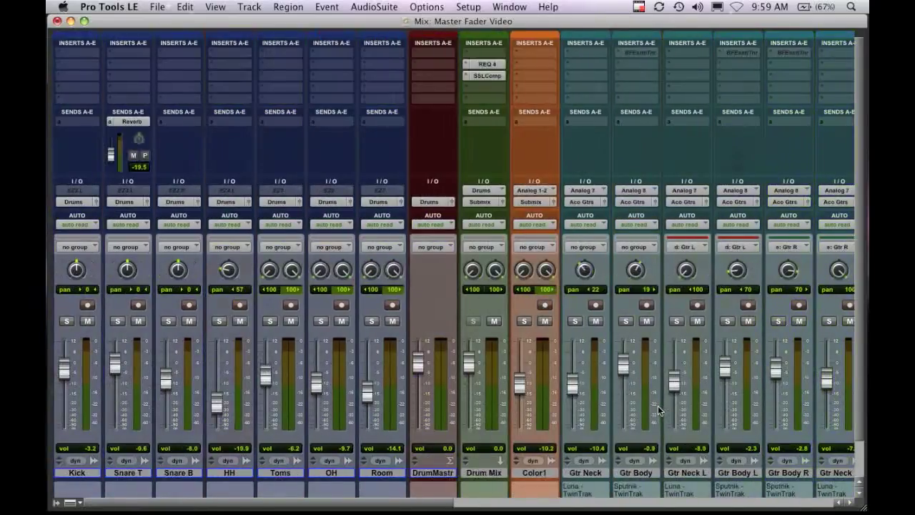
pyautogui.click(77, 475)
pyautogui.keyDown('shift'); pyautogui.click(381, 472); pyautogui.keyUp('shift')
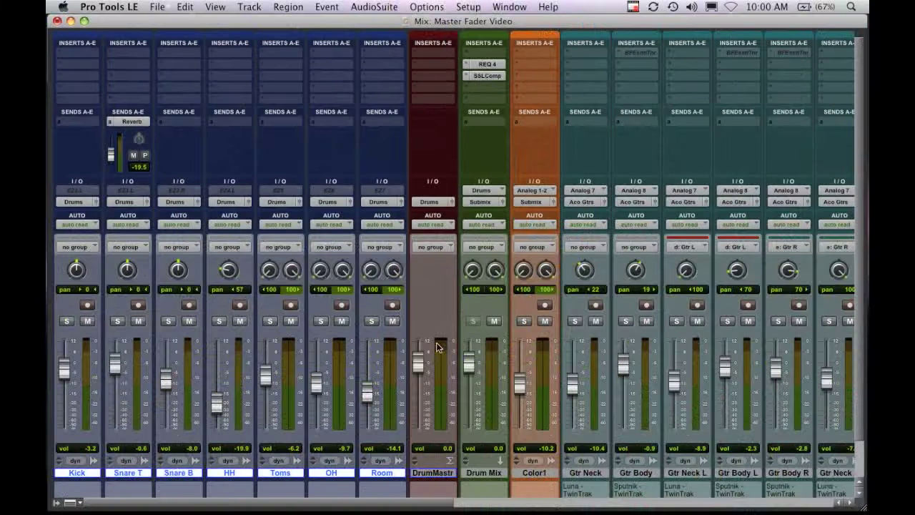
# Step: Solo the seven drum tracks: Room, Kick, Snare T, Snare B, HH, Toms and OH
pyautogui.click(373, 321)
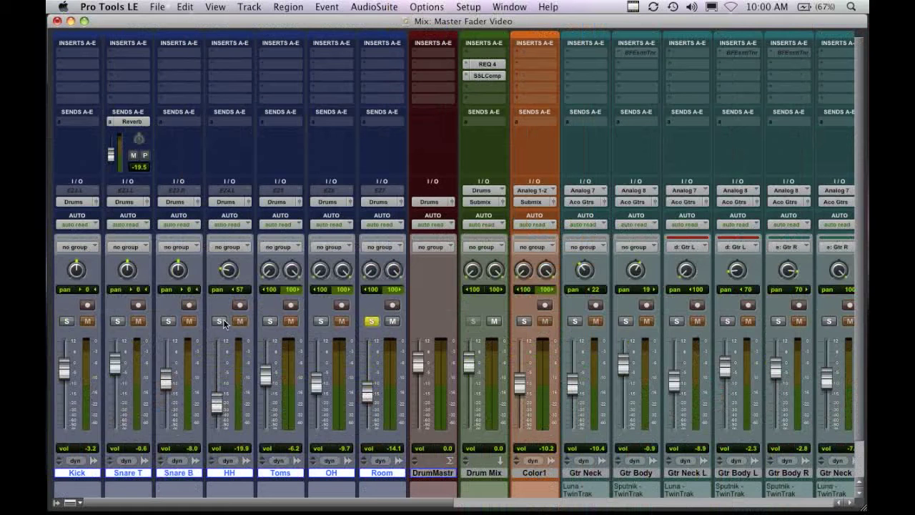
pyautogui.click(67, 322)
pyautogui.click(117, 321)
pyautogui.click(168, 321)
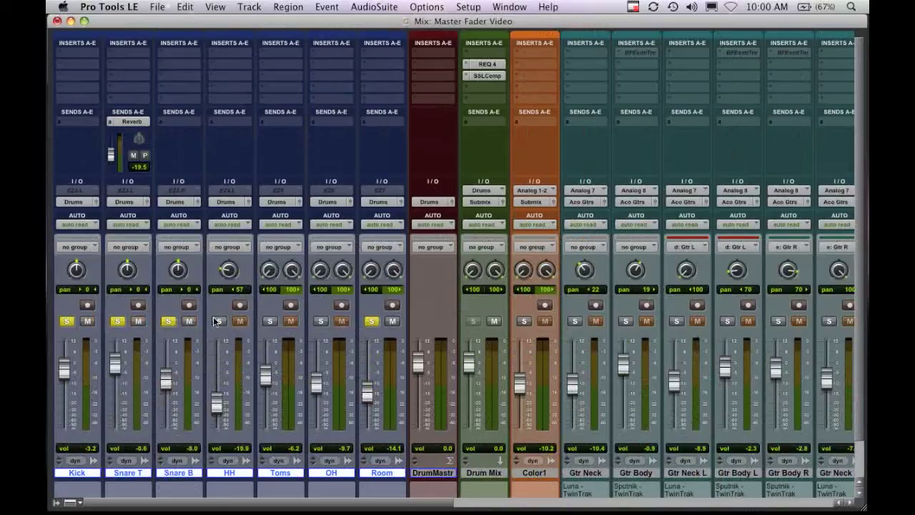
pyautogui.click(218, 321)
pyautogui.click(270, 322)
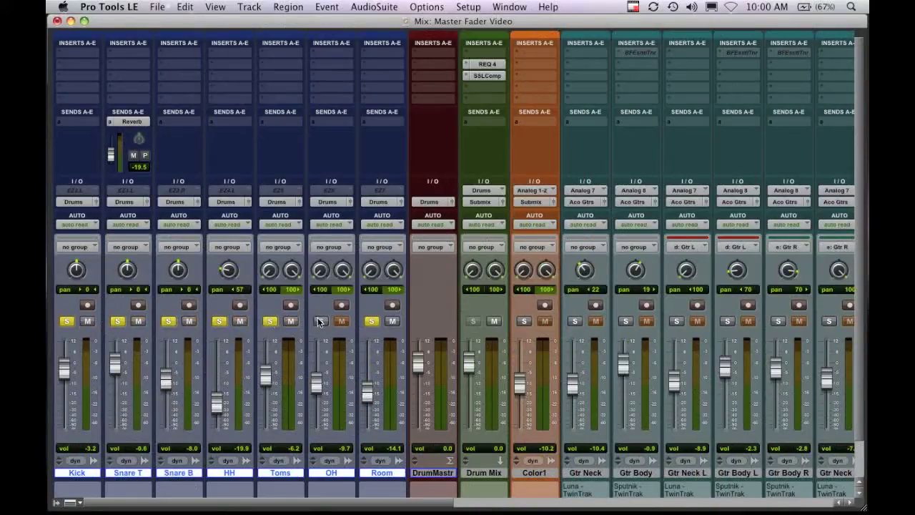
pyautogui.click(320, 321)
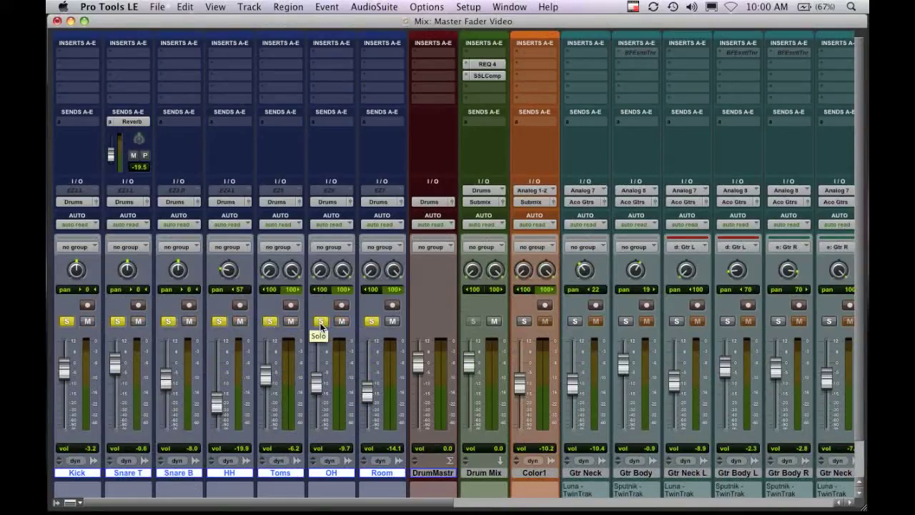
# Step: Play back the soloed drums, stop, and add DrumMastr to the track selection
pyautogui.press('space')
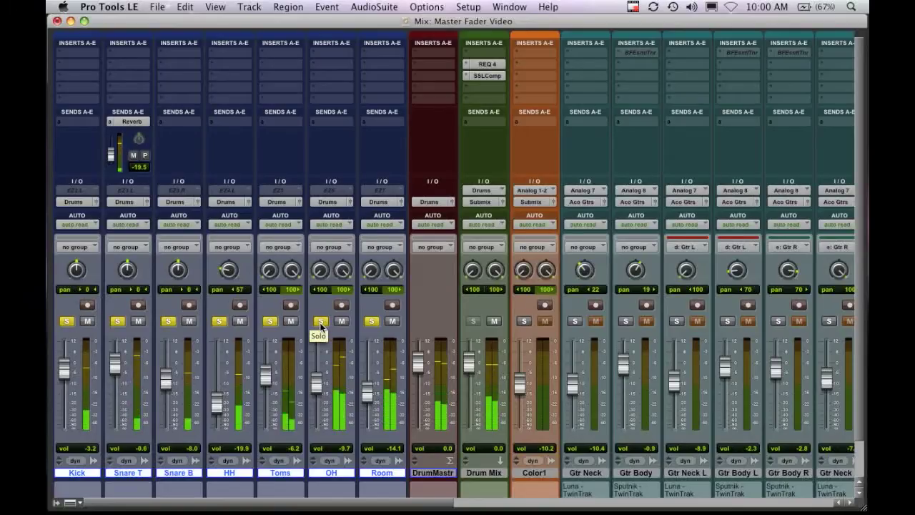
pyautogui.press('space')
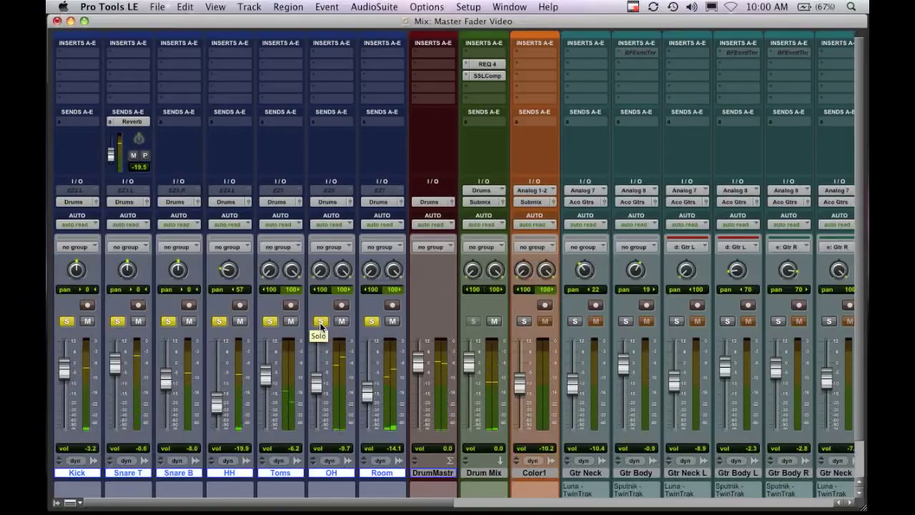
pyautogui.click(437, 474)
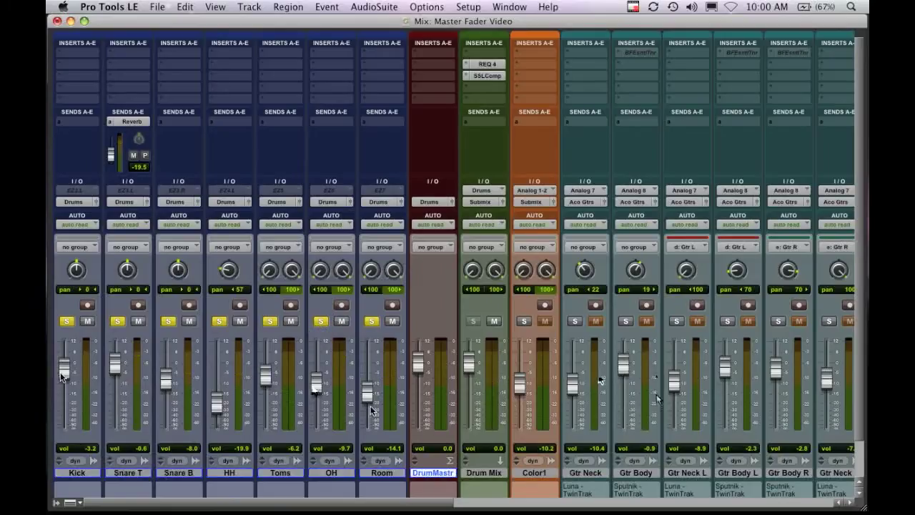
# Step: Activate the Drums mix group and raise the grouped drum faders, bringing Kick to +8.7 dB
pyautogui.click(57, 503)
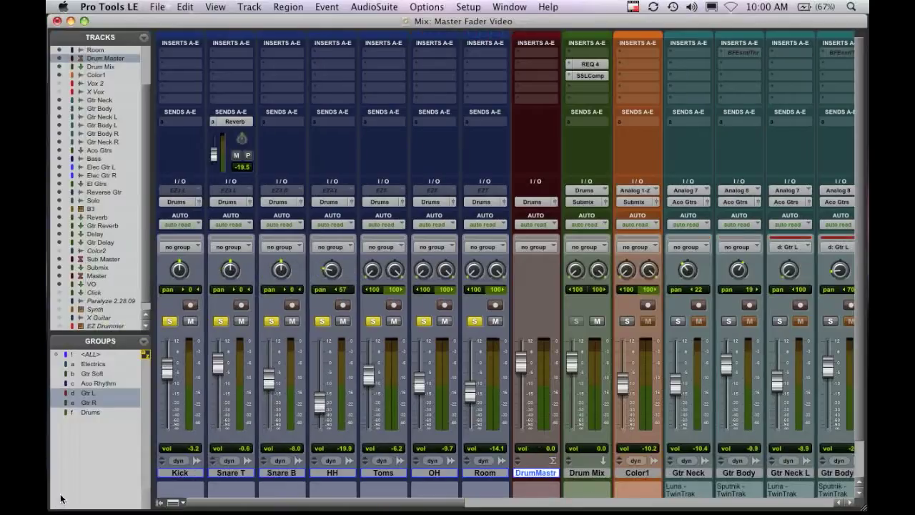
pyautogui.click(91, 413)
pyautogui.moveTo(172, 368); pyautogui.dragTo(172, 346)
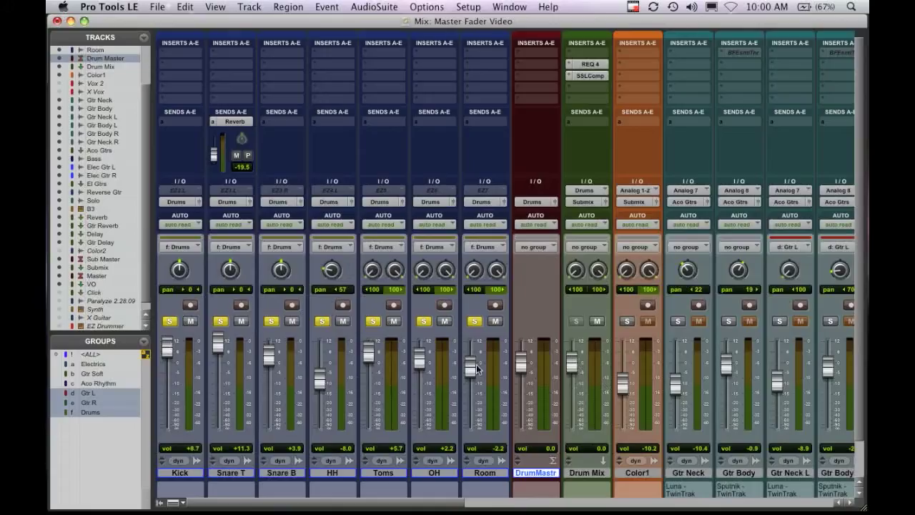
# Step: Trim the grouped drum faders down and back up, play the drums, and select Drum Mix
pyautogui.moveTo(476, 367); pyautogui.dragTo(473, 390)
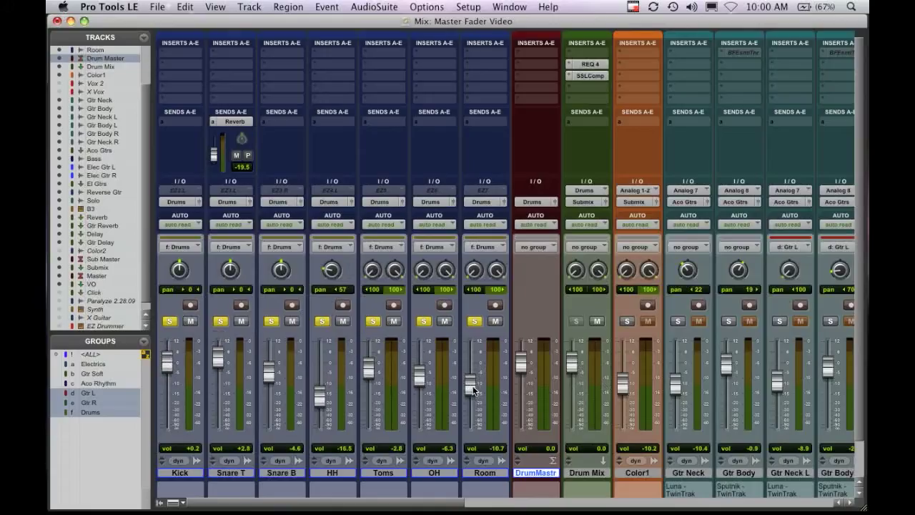
pyautogui.moveTo(473, 389); pyautogui.dragTo(470, 370)
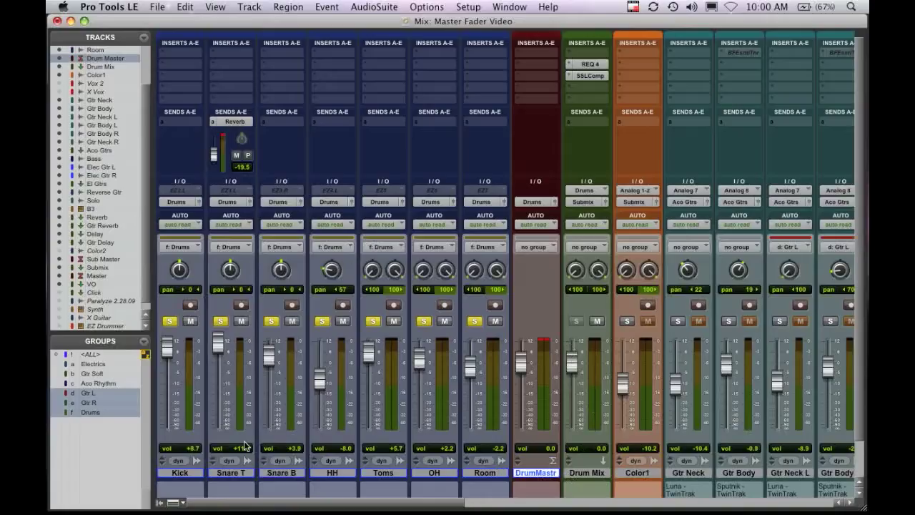
pyautogui.press('space')
pyautogui.click(584, 475)
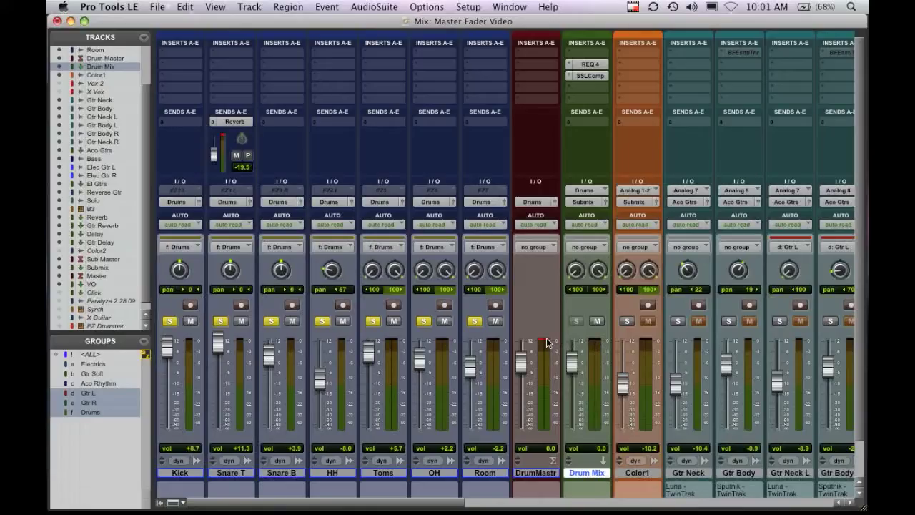
# Step: Lower the grouped drums about 5.6 dB, raise them 2.6 dB, and set DrumMastr to -3.1 dB
pyautogui.moveTo(420, 359); pyautogui.dragTo(422, 379)
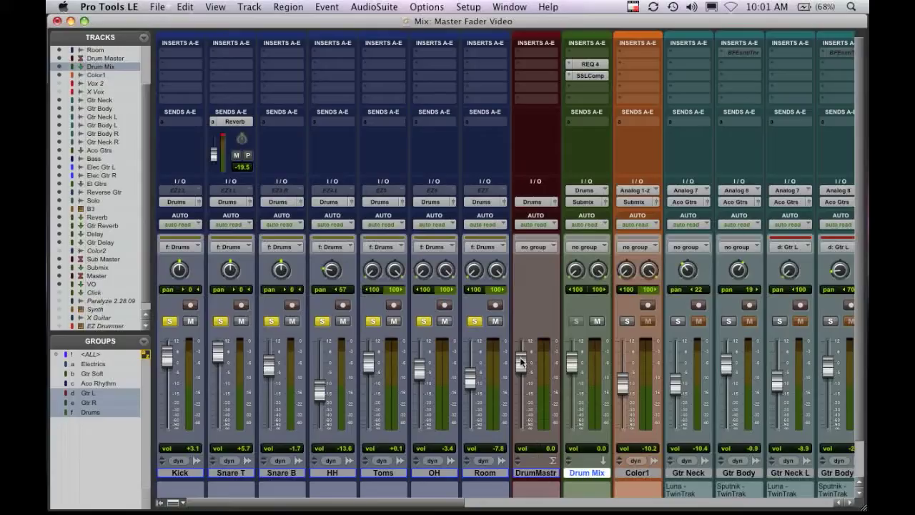
pyautogui.moveTo(468, 377); pyautogui.dragTo(472, 374)
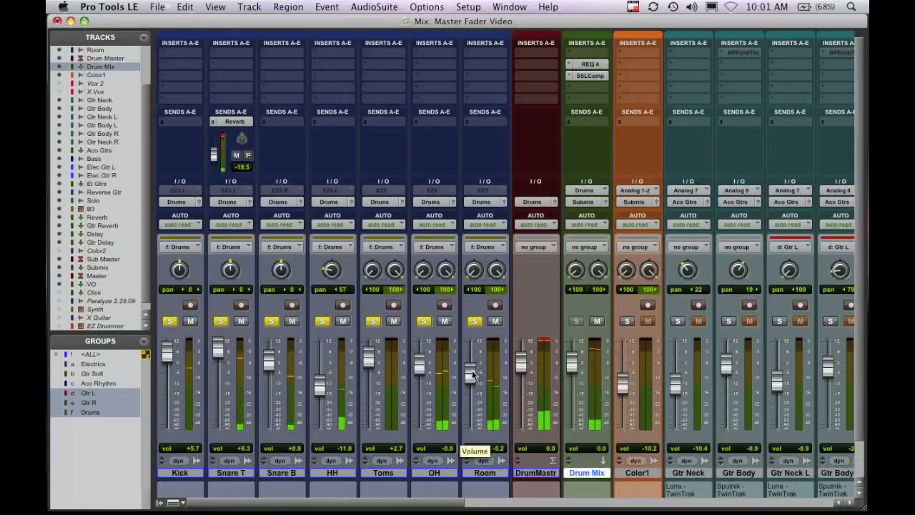
pyautogui.moveTo(527, 361); pyautogui.dragTo(528, 369)
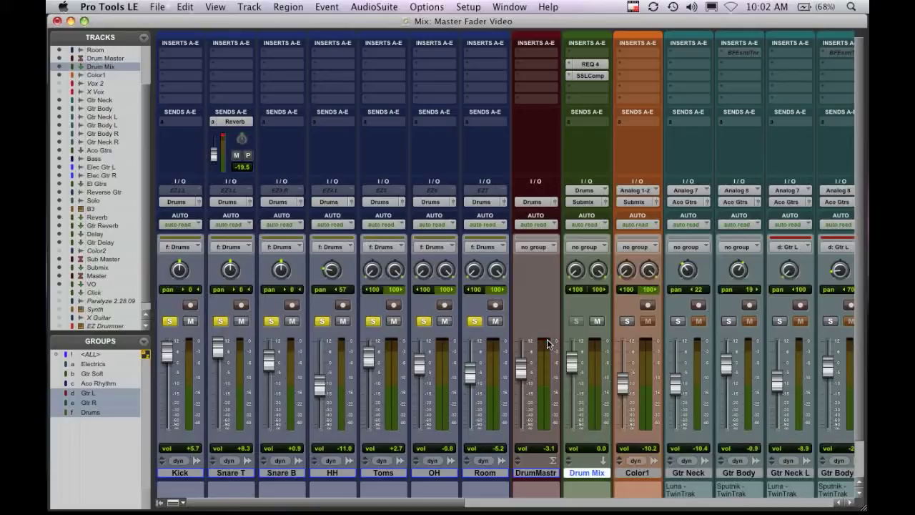
pyautogui.moveTo(526, 369); pyautogui.dragTo(524, 374)
pyautogui.moveTo(521, 375); pyautogui.dragTo(520, 369)
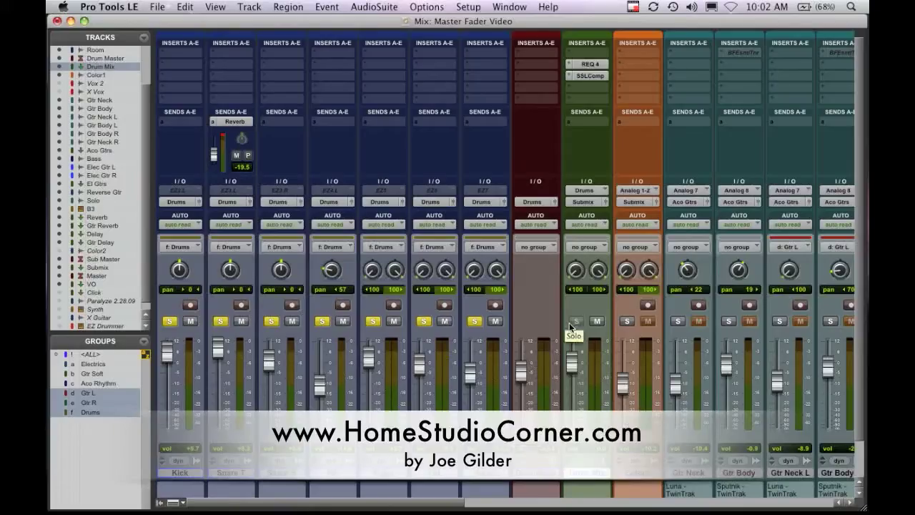
# Step: Scroll right to the Sub Master, Master and VO channels and reset the Sub Master clip indicator
pyautogui.hscroll(5, 572, 350)
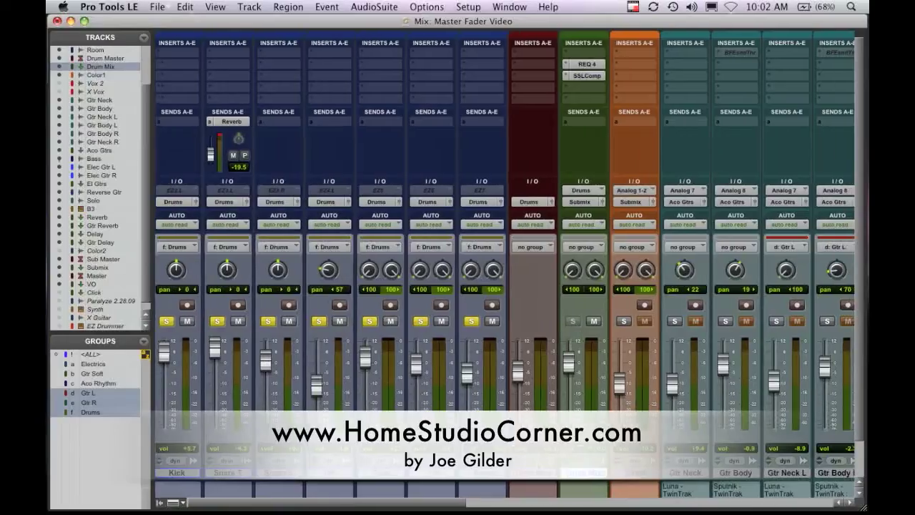
pyautogui.hscroll(6, 505, 268)
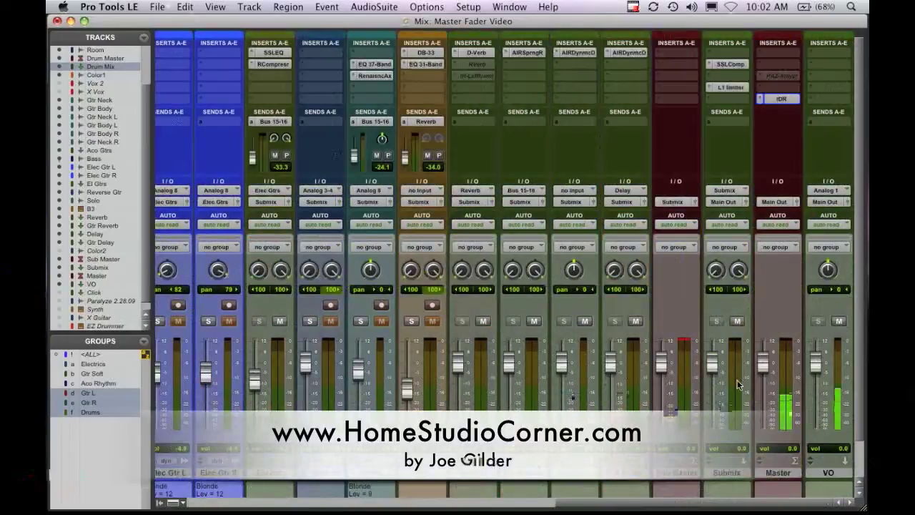
pyautogui.click(687, 341)
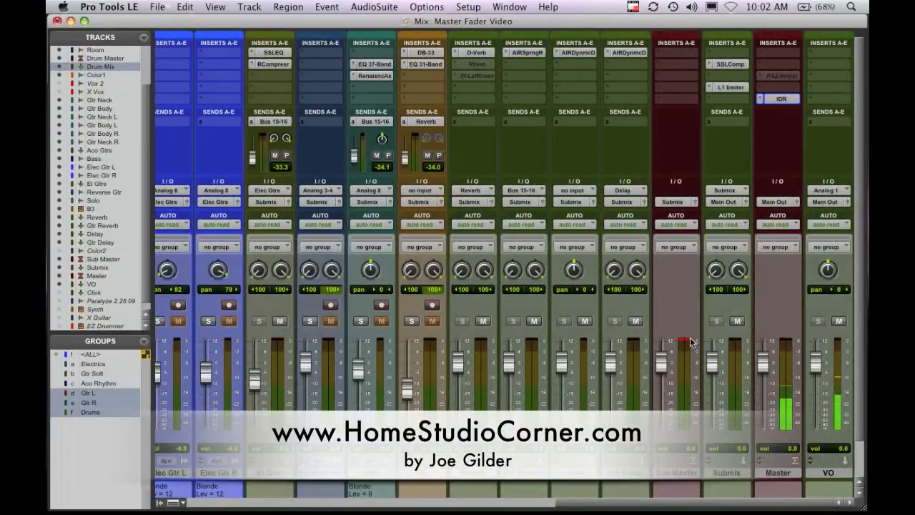